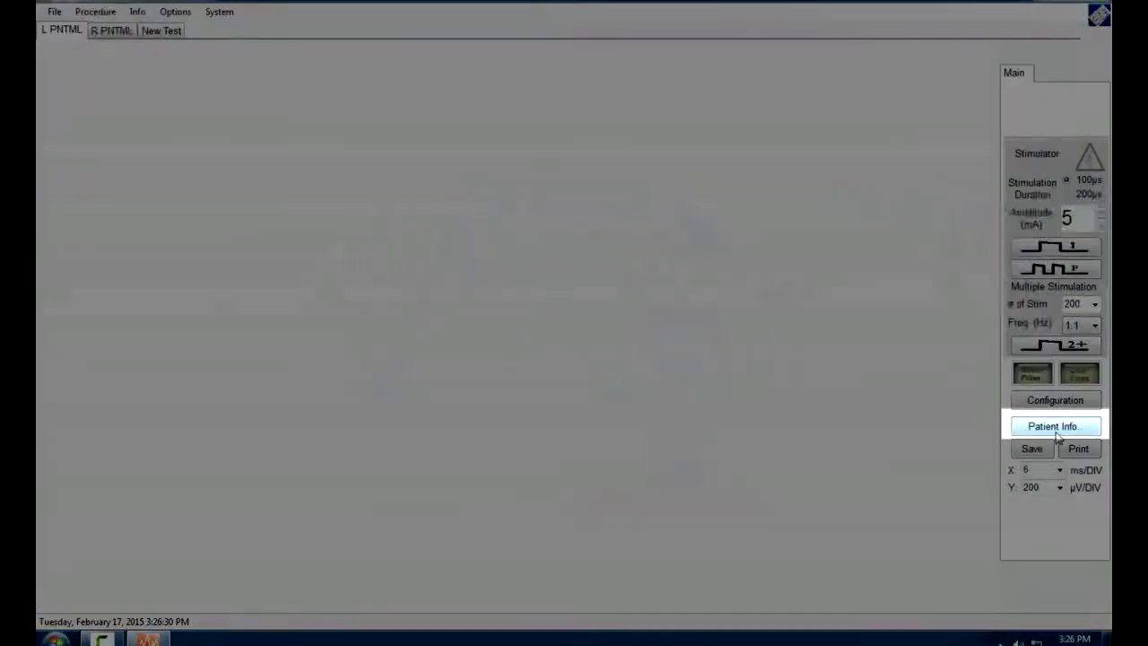
- Open the patient information and enter the MRN, first name and last name, with gender Female
left_click(1059, 428)
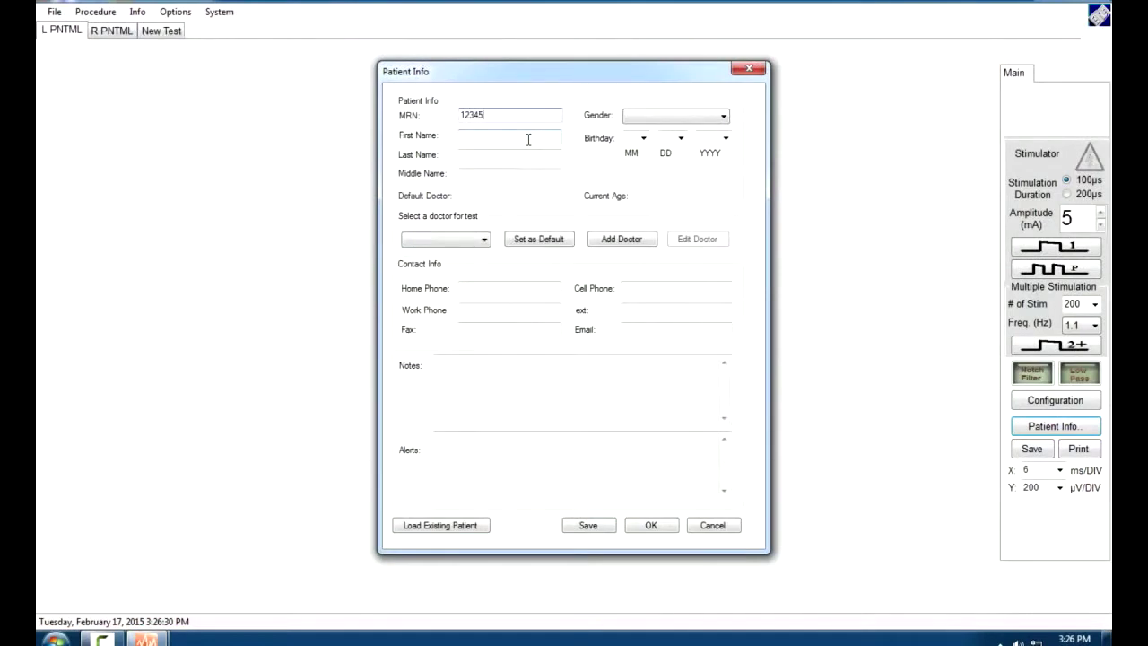
key("Tab")
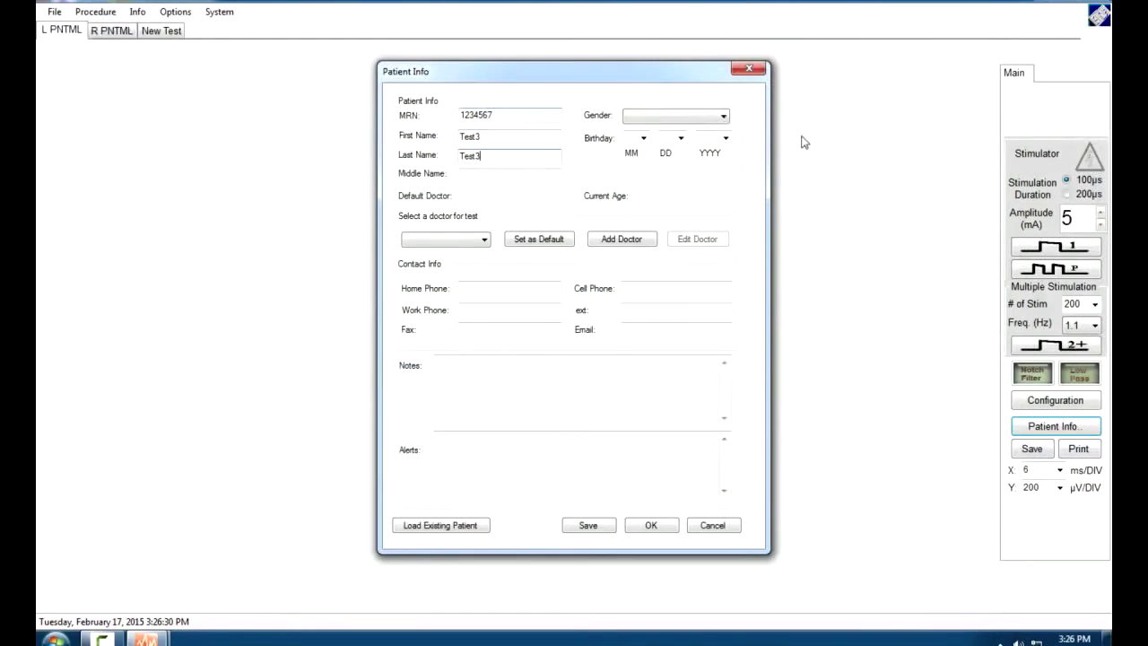
left_click(720, 123)
left_click(648, 151)
- Fill in the patient's birth month, day and year, and accept the patient information
left_click(643, 138)
left_click(632, 190)
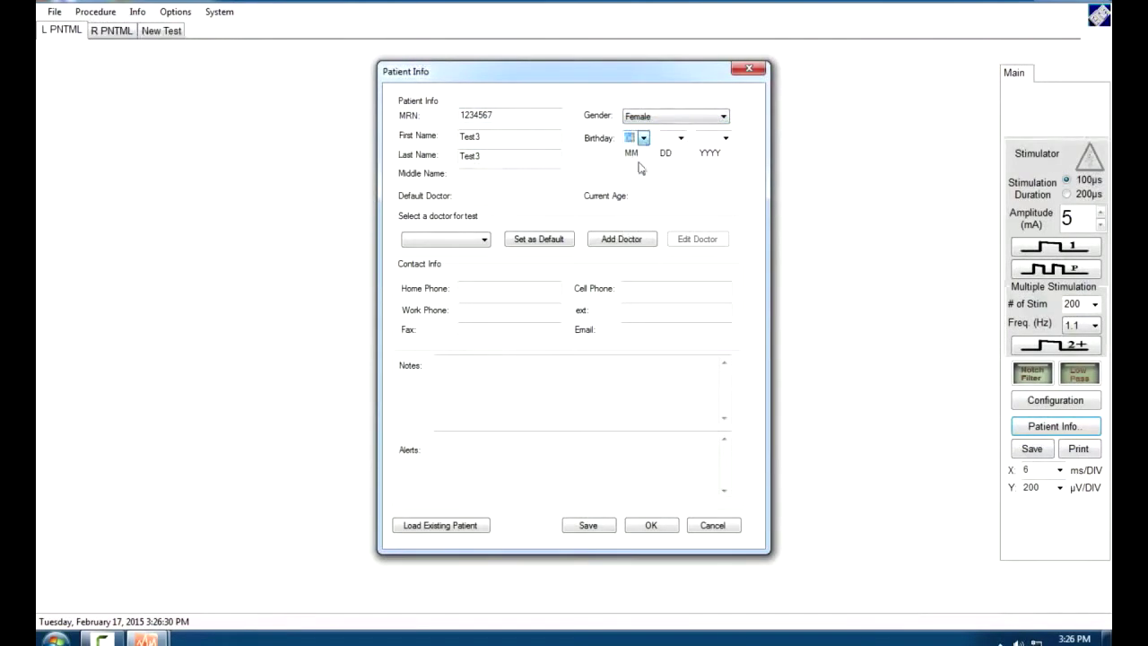
left_click(681, 138)
left_click(663, 287)
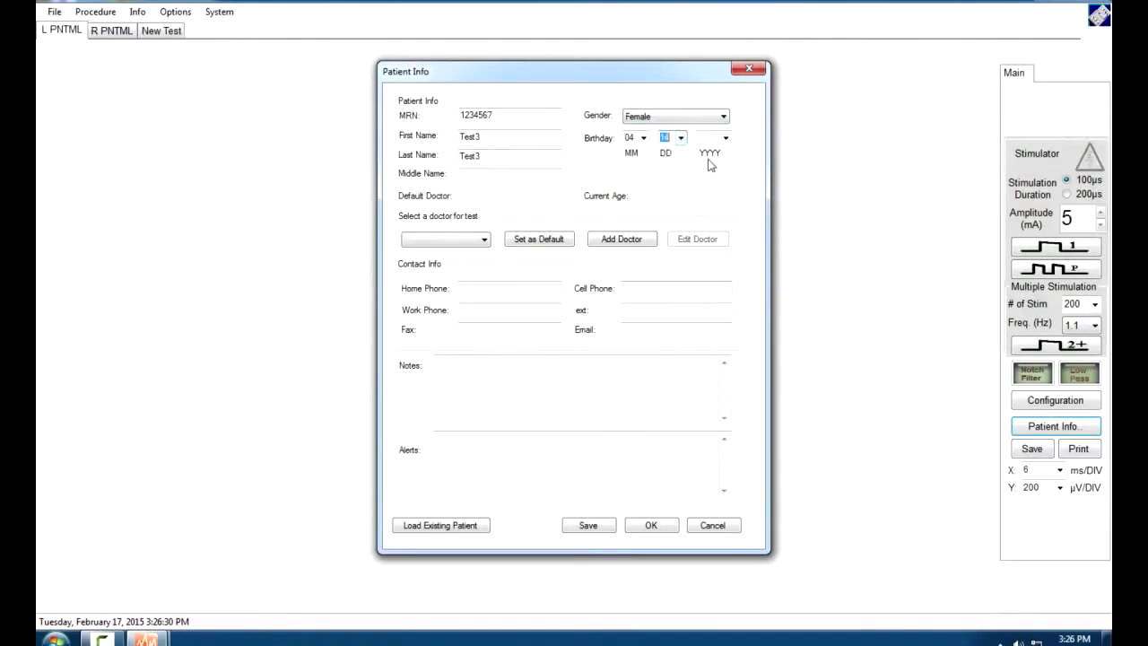
left_click(724, 138)
scroll(710, 220, "down", 14)
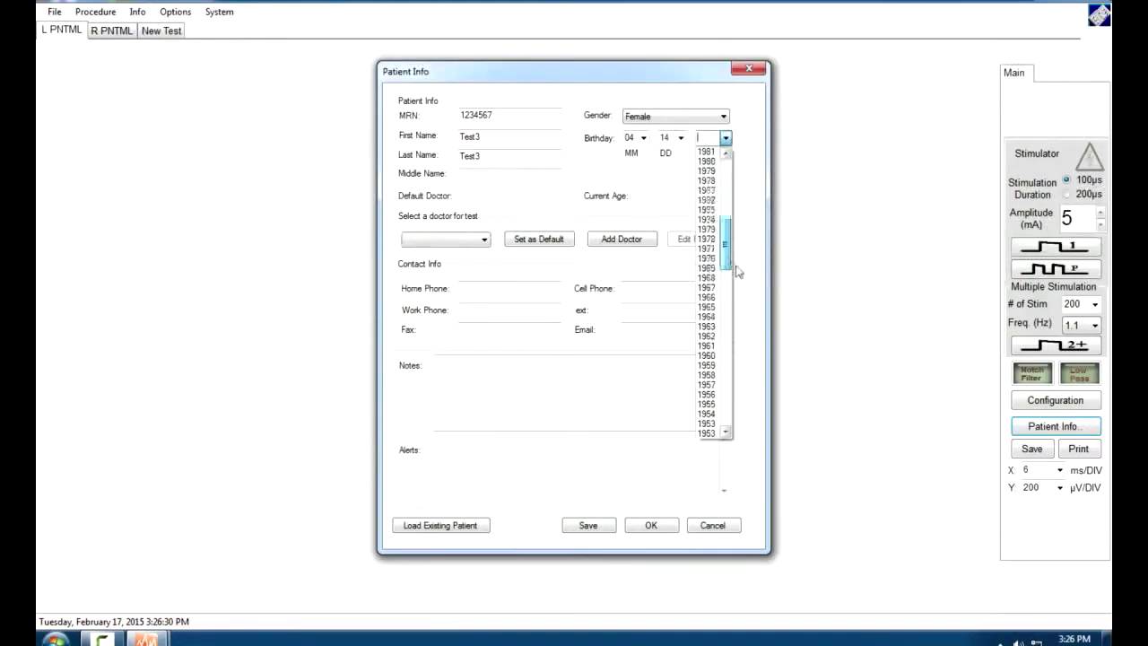
left_click(707, 170)
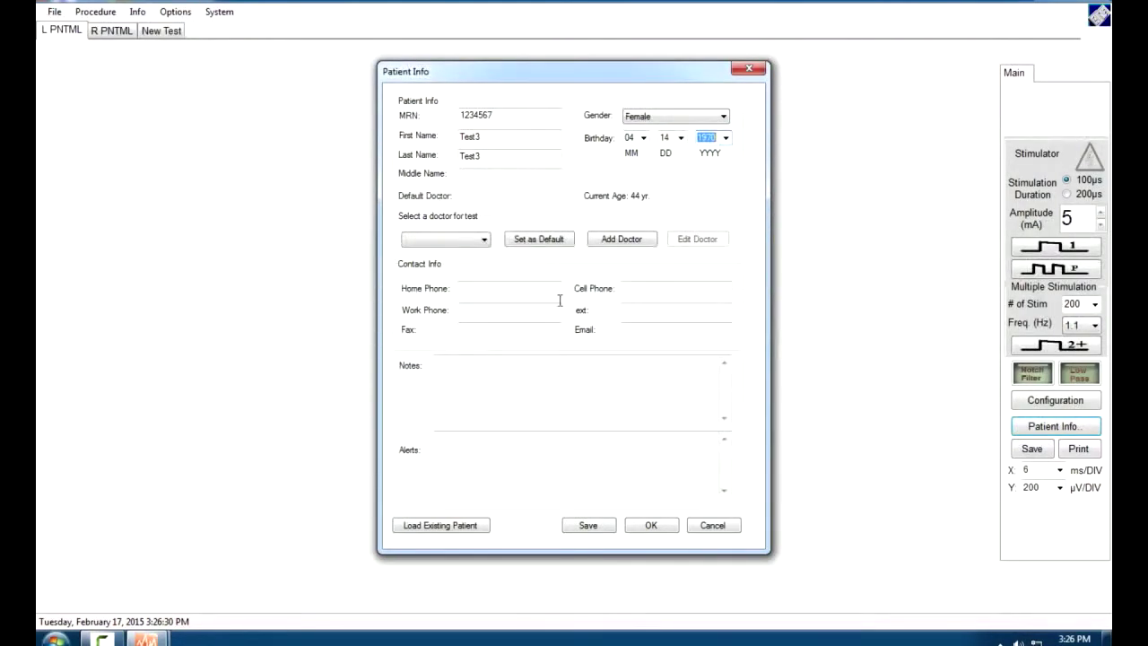
left_click(657, 528)
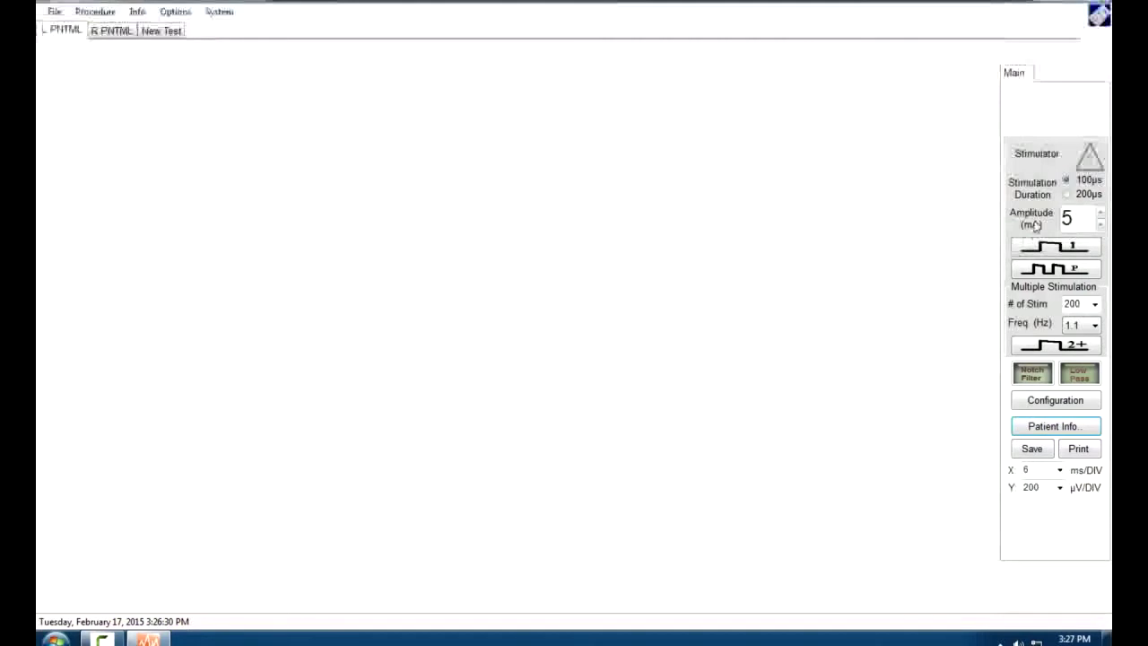
- Raise the stimulator amplitude to 15 mA for the left PNTML test
left_click(1101, 216)
left_click(1101, 216)
left_click(1102, 216)
left_click(1101, 216)
left_click(1102, 216)
left_click(1102, 216)
left_click(1101, 216)
left_click(1101, 216)
left_click(1102, 216)
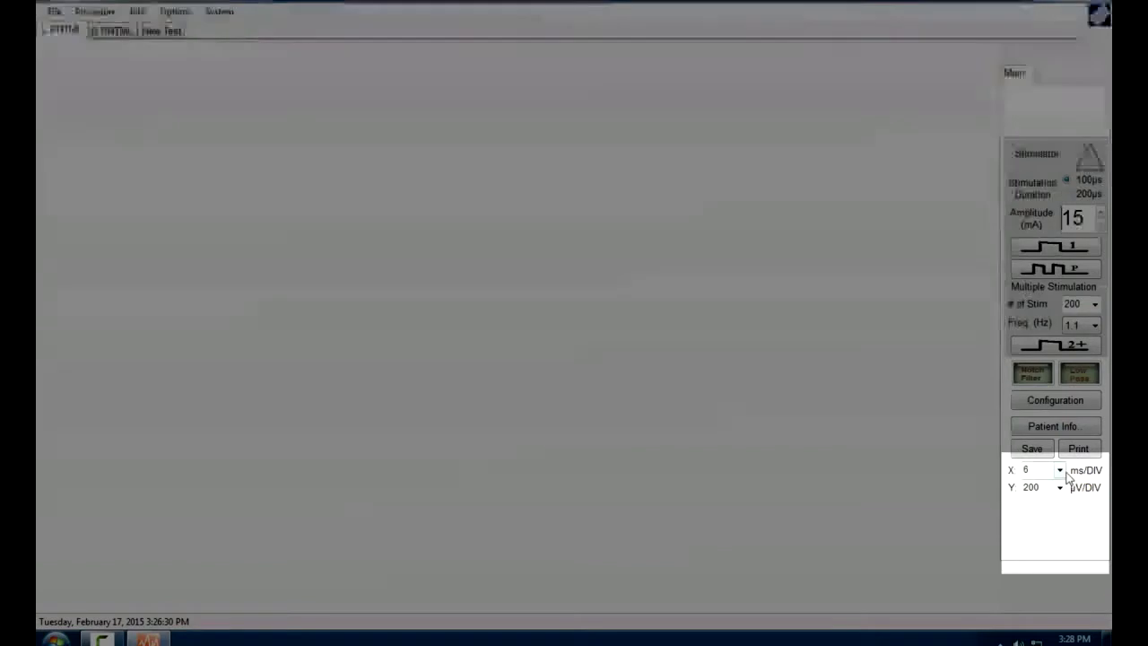
- Set the left PNTML display scale to 3 ms/DIV on X and 100 µV/DIV on Y
left_click(1059, 470)
left_click(1045, 494)
left_click(1059, 487)
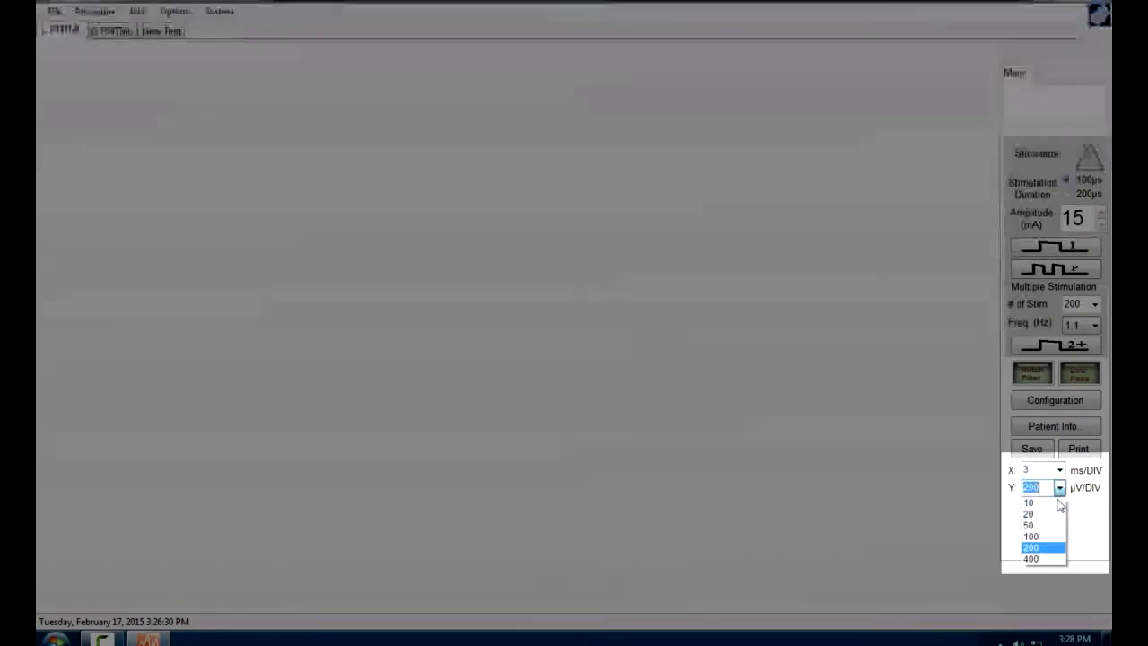
left_click(1033, 537)
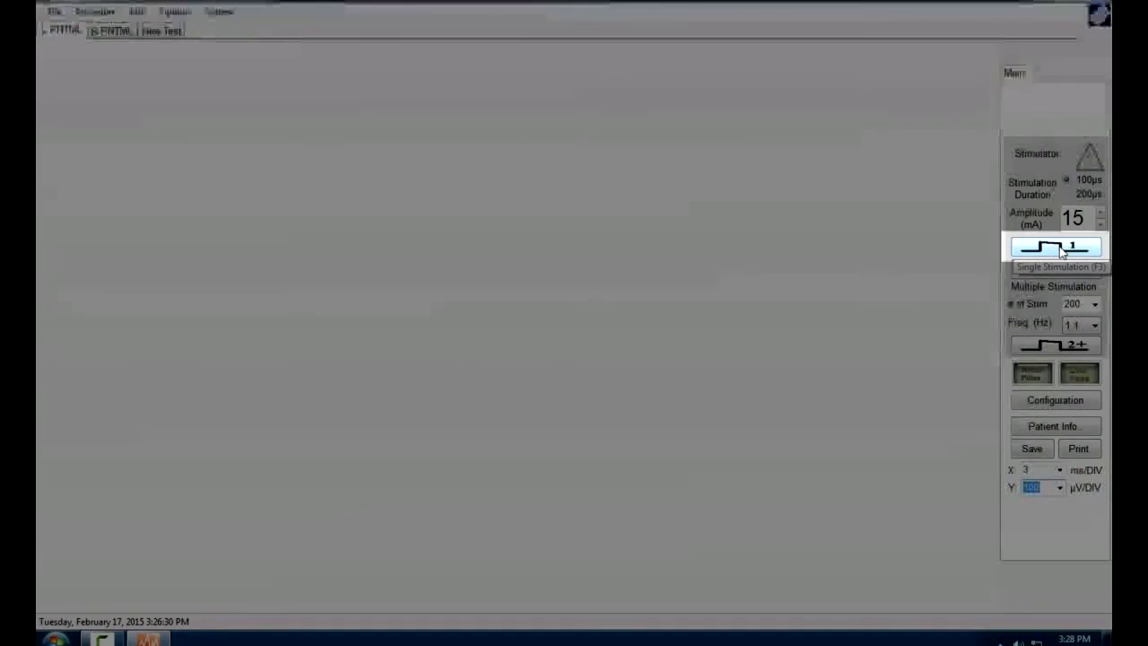
- Record left PNTML curves with two single stimulations followed by a multiple-stimulation run, ending the recording at curve 40
left_click(1061, 250)
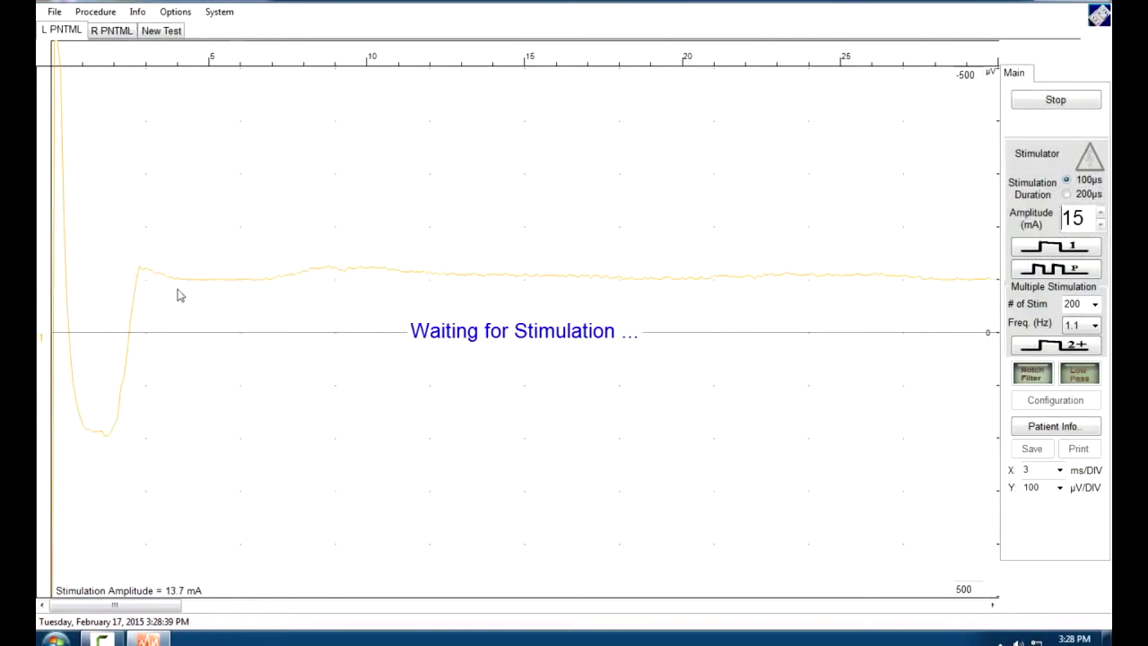
left_click(1064, 247)
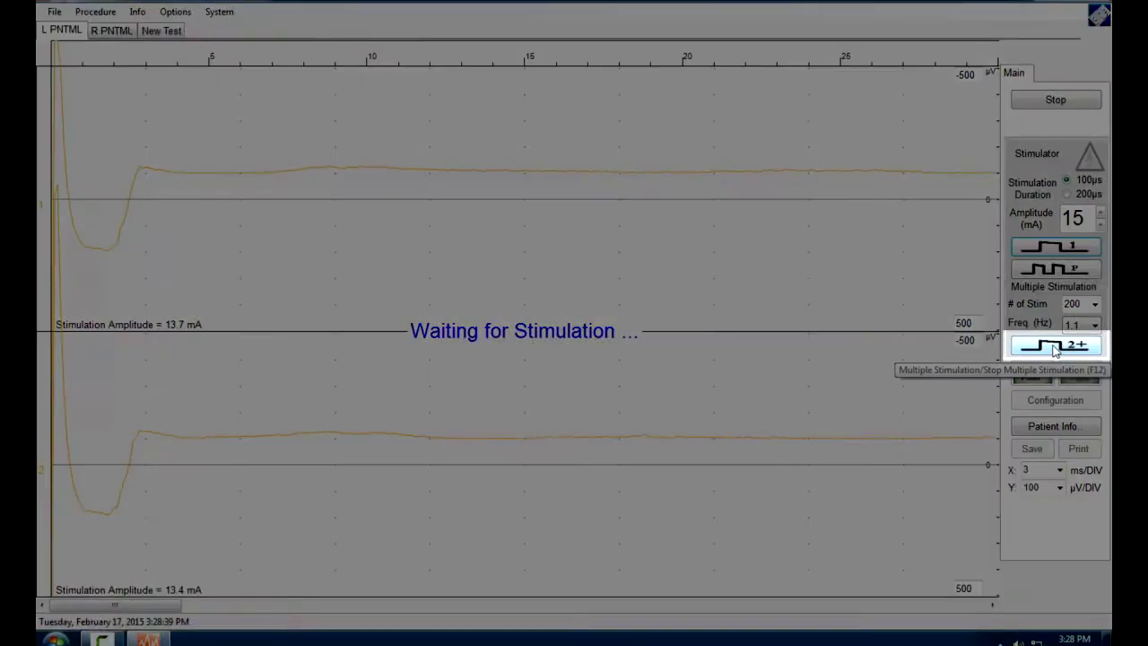
left_click(1059, 348)
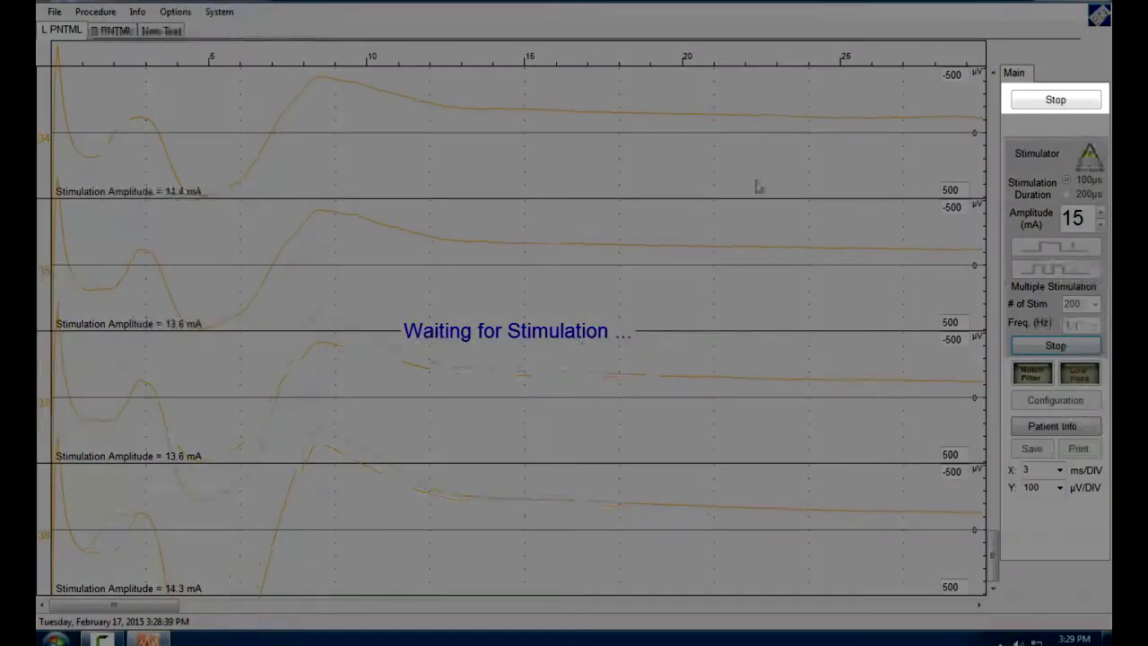
left_click(1053, 102)
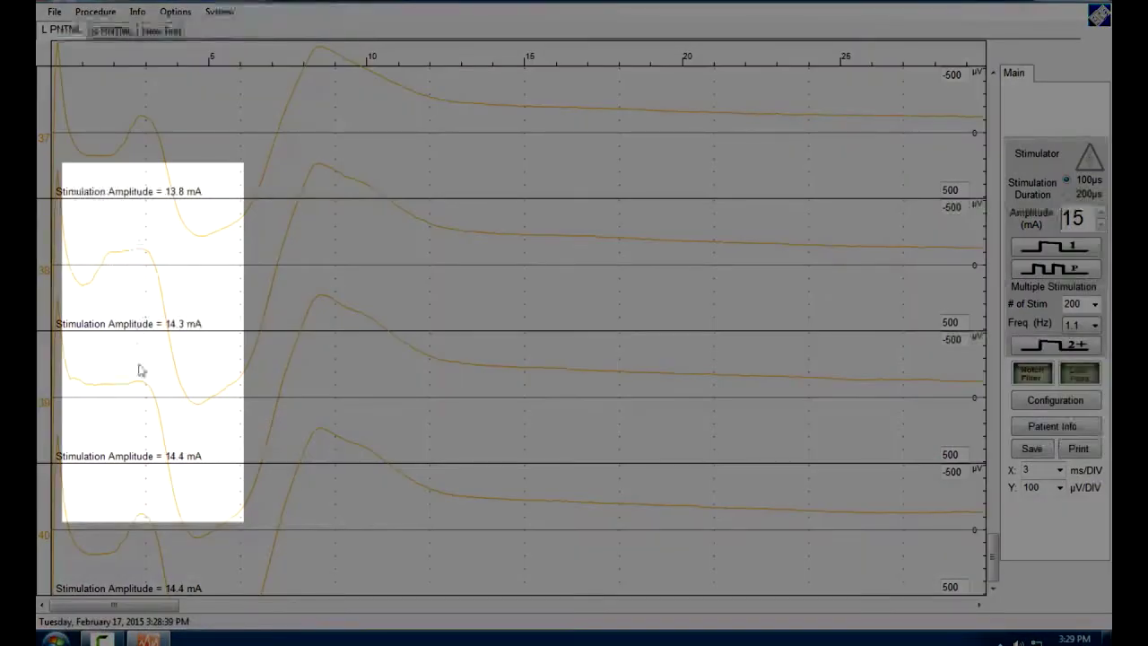
- Add an E1 event marker to curve 38 and position it at about 3 ms, where the response begins its steep deflection
right_click(128, 275)
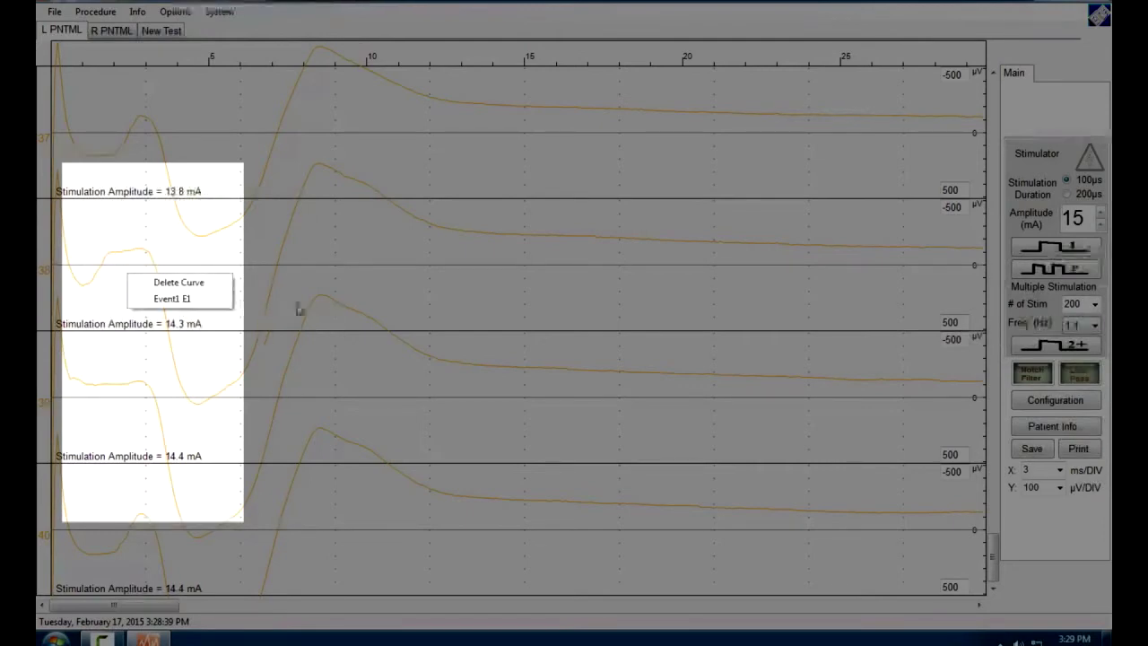
left_click(170, 301)
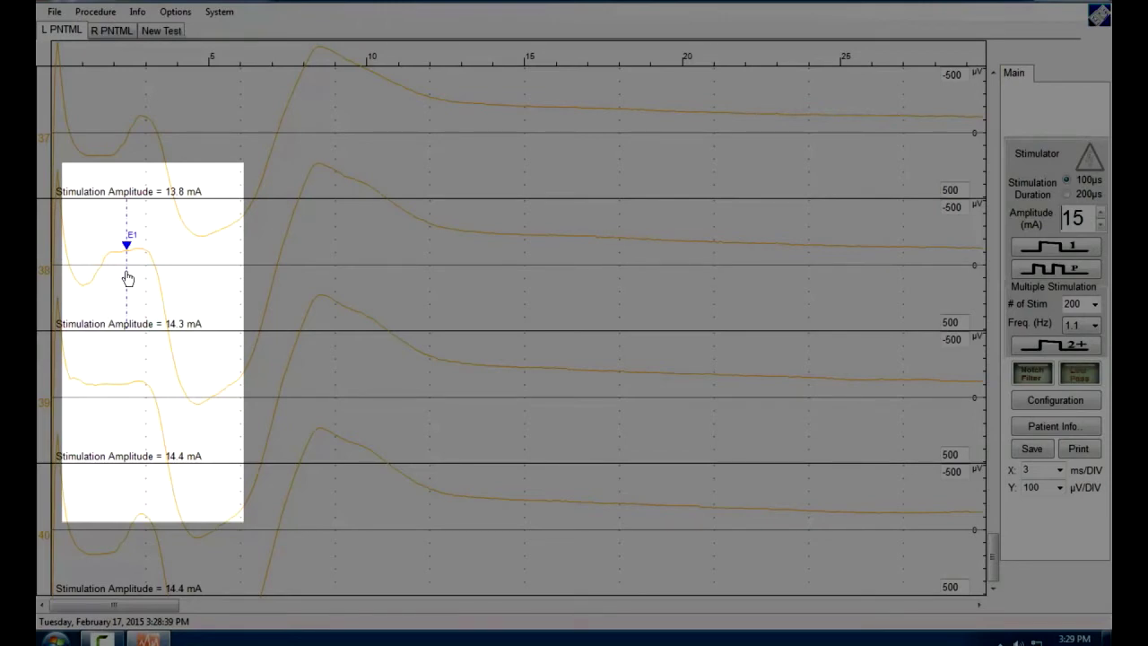
key("Left")
key("Right")
left_click_drag(130, 270, 147, 279)
mouse_move(146, 280)
left_mouse_down()
mouse_move(156, 286)
mouse_move(146, 283)
left_mouse_up()
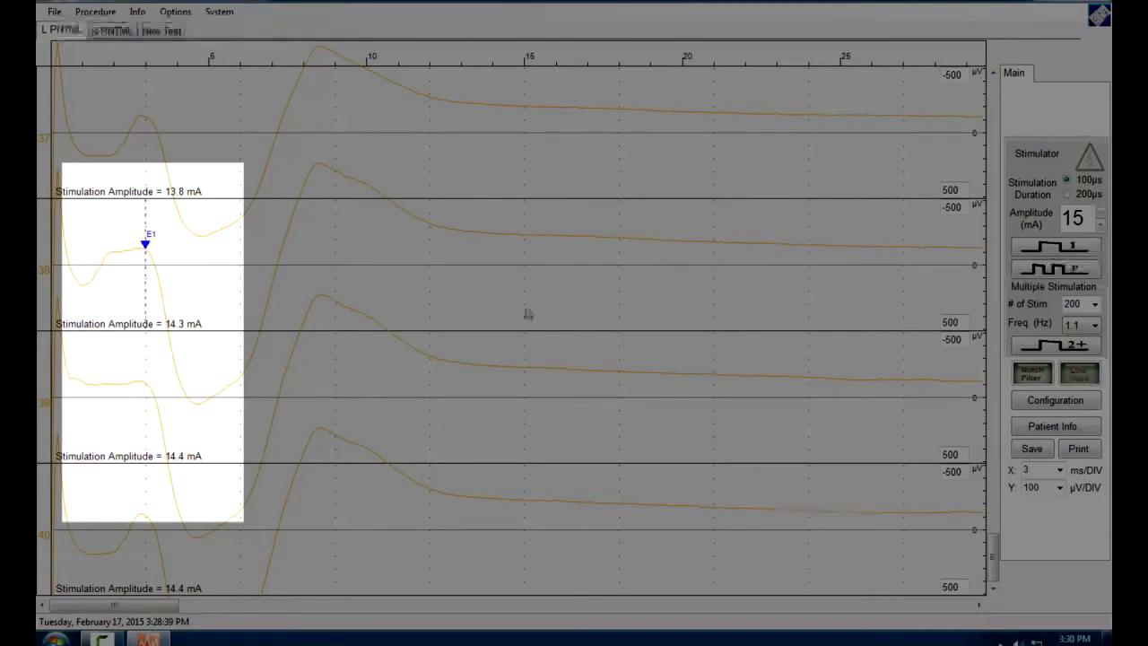
- Add an E1 event marker to curve 39 and align it at about 3 ms with the marker on curve 38
right_click(121, 406)
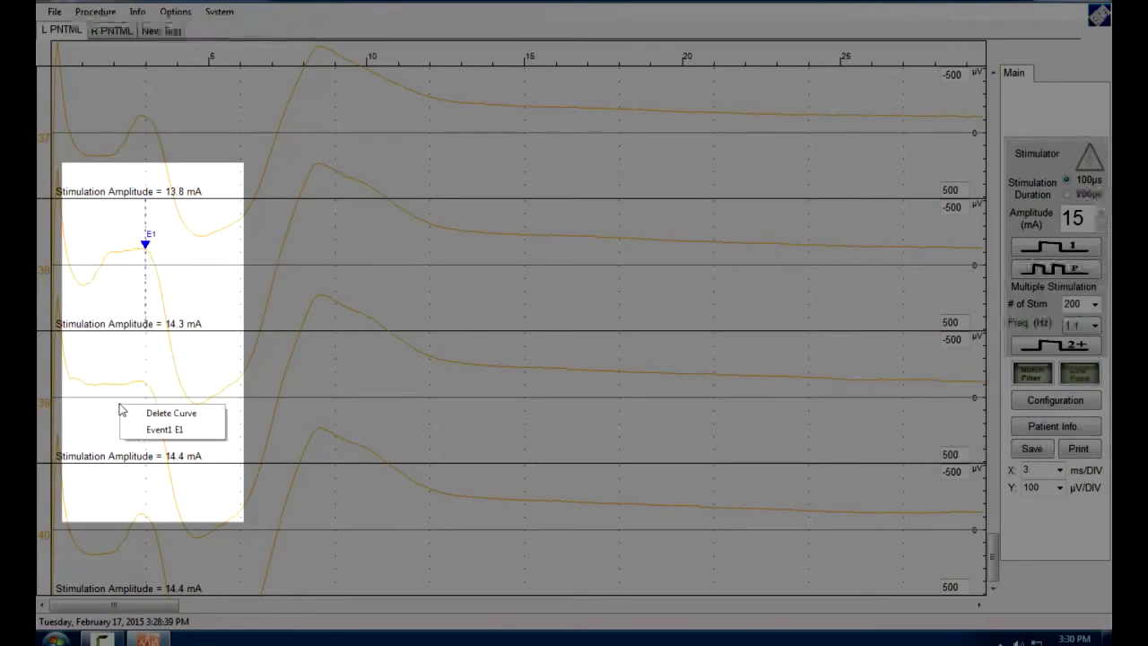
left_click(151, 429)
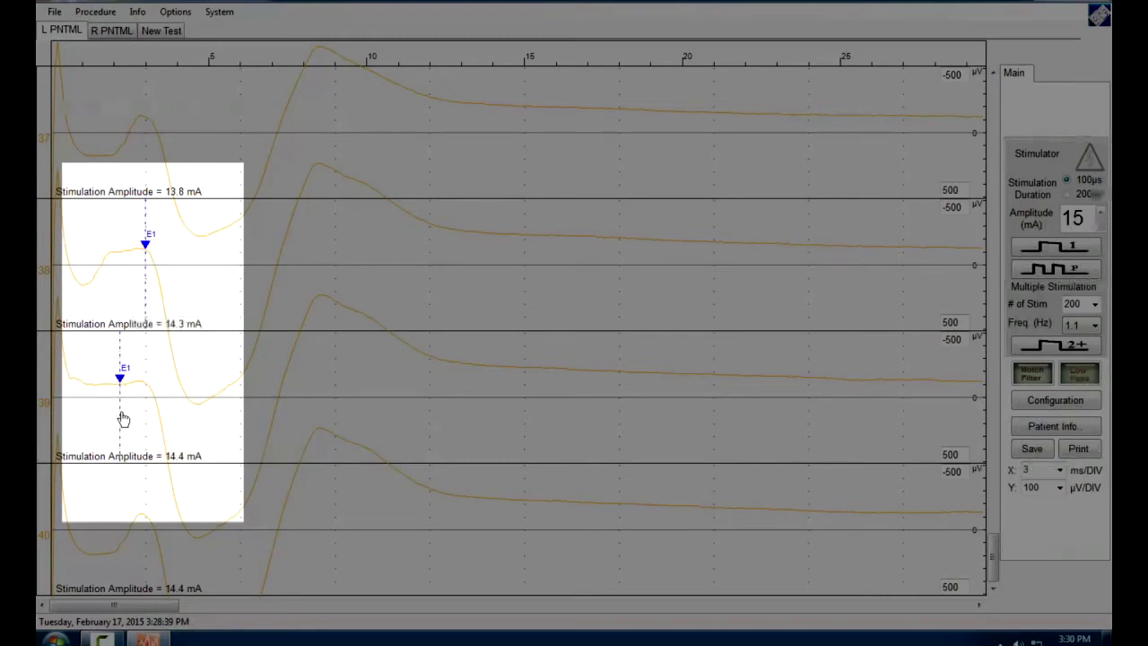
left_click_drag(123, 410, 147, 411)
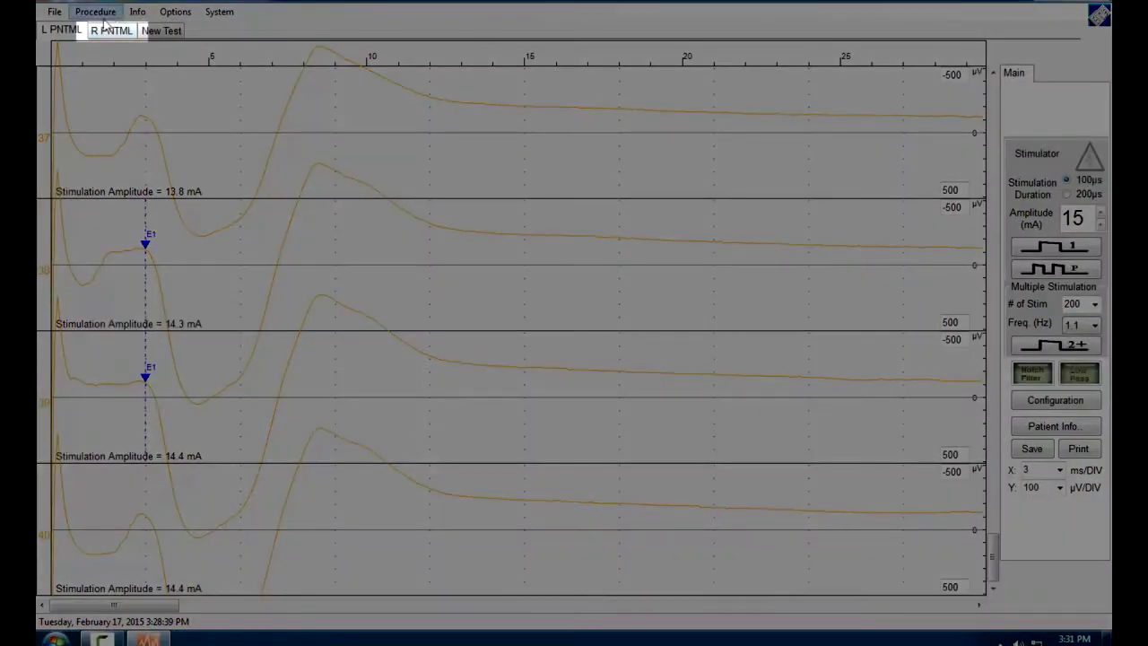
- Switch to the R PNTML test and set its scale to 3 ms/DIV on X and 100 µV/DIV on Y
left_click(114, 32)
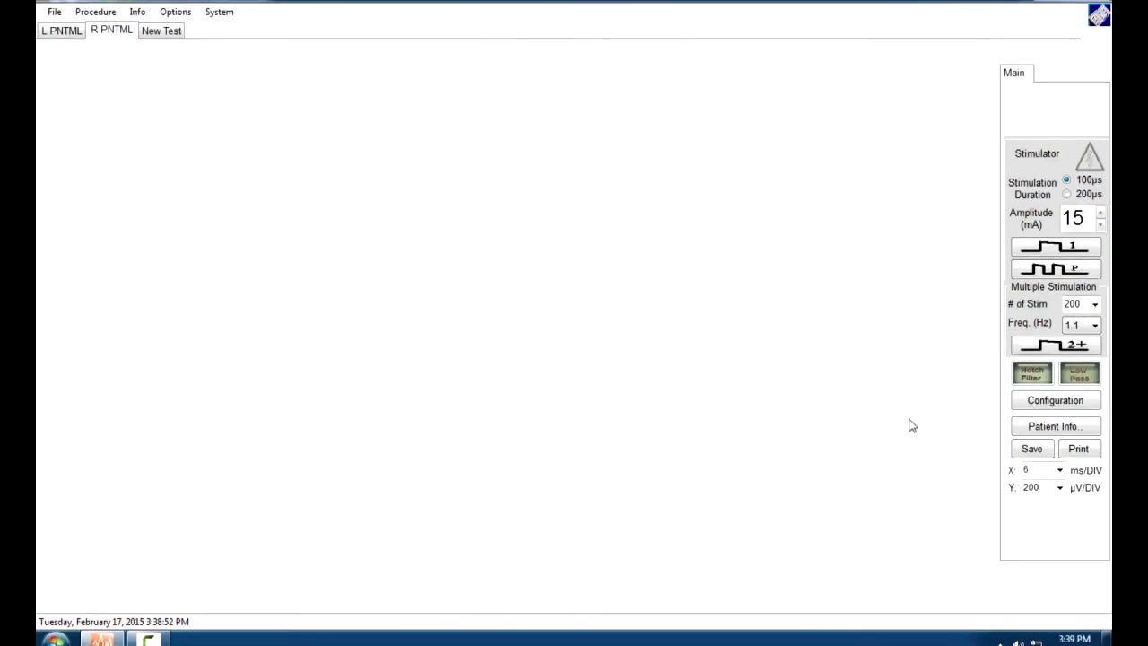
left_click(1059, 474)
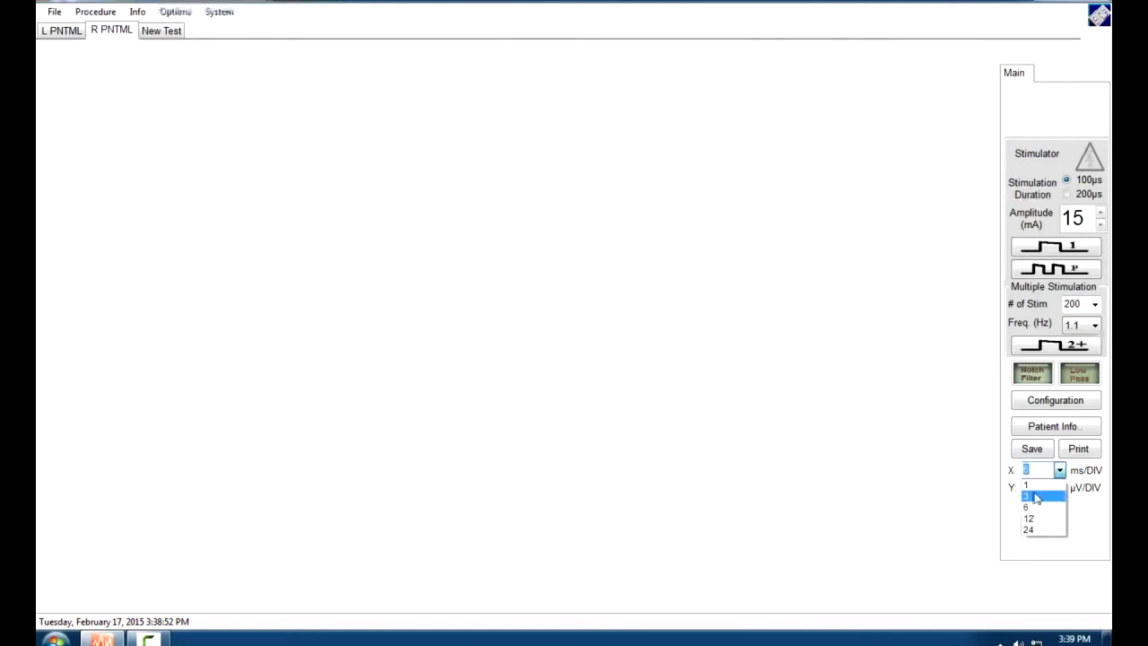
left_click(1037, 497)
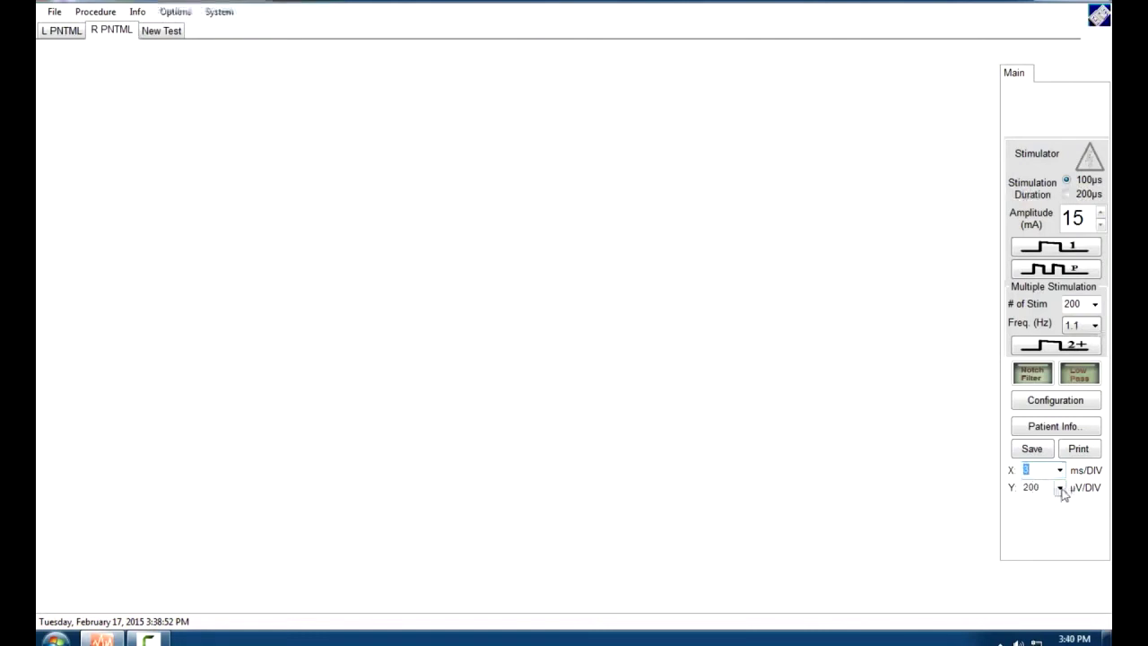
left_click(1060, 488)
left_click(1031, 536)
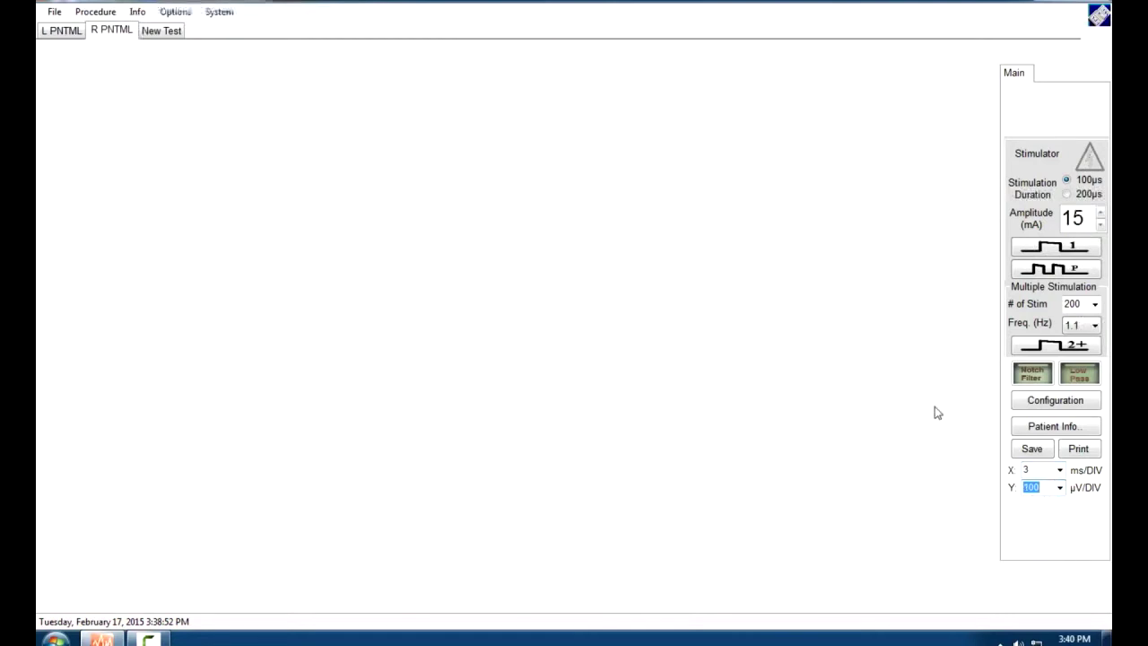
left_click(926, 461)
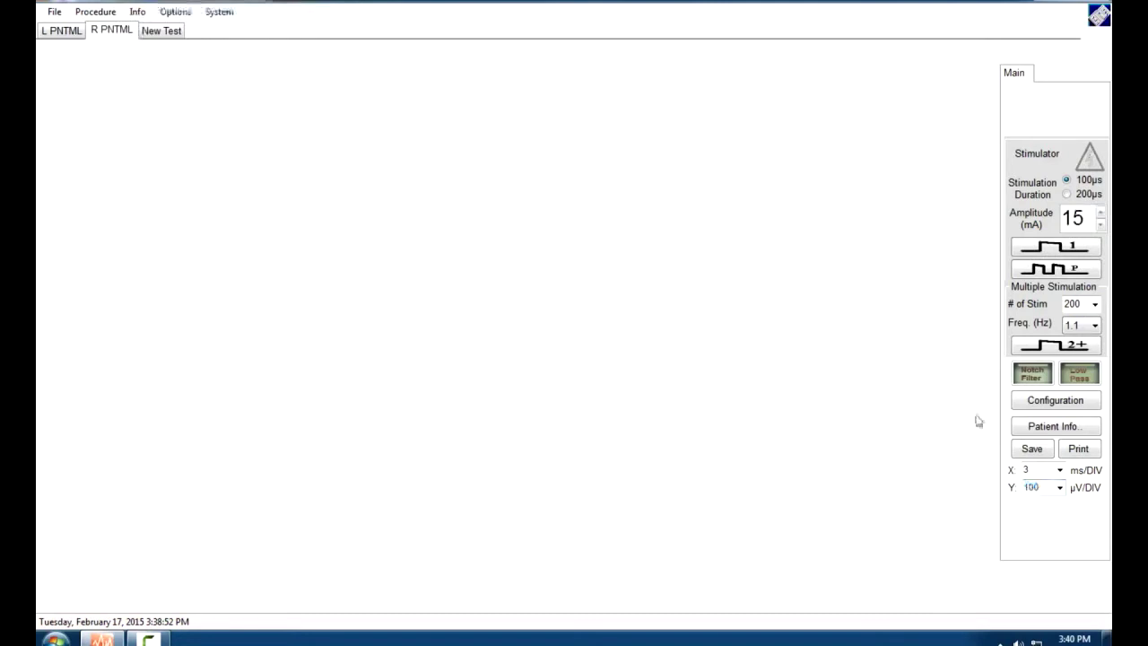
- Run multiple stimulation for the right PNTML test and stop the recording at curve 27
left_click(1053, 347)
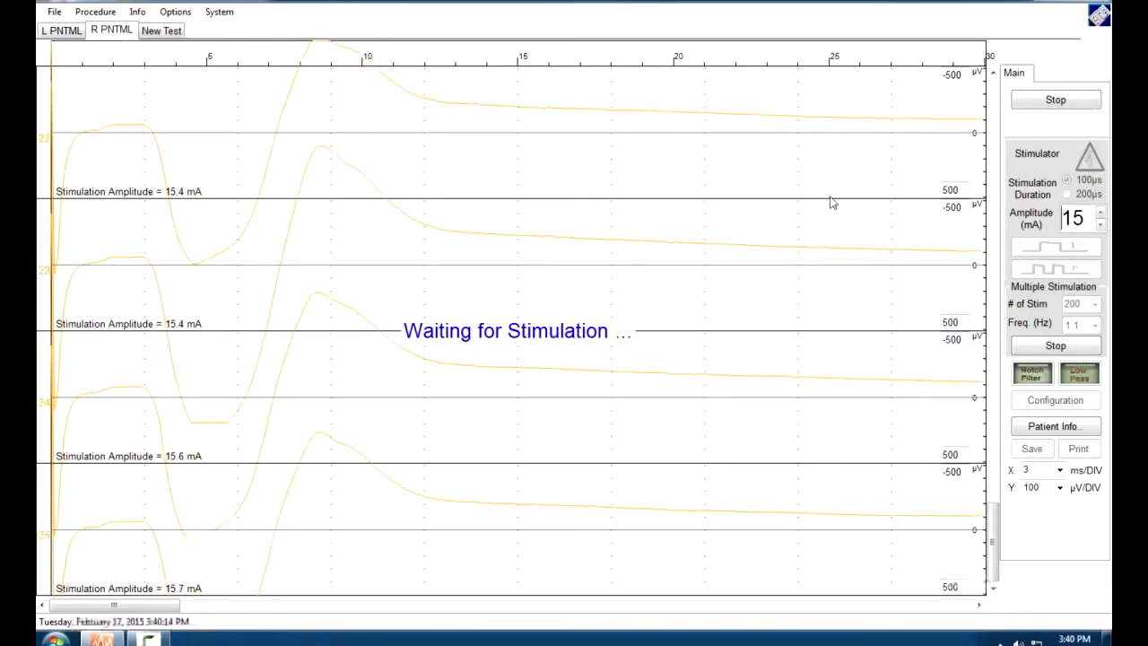
left_click(1020, 101)
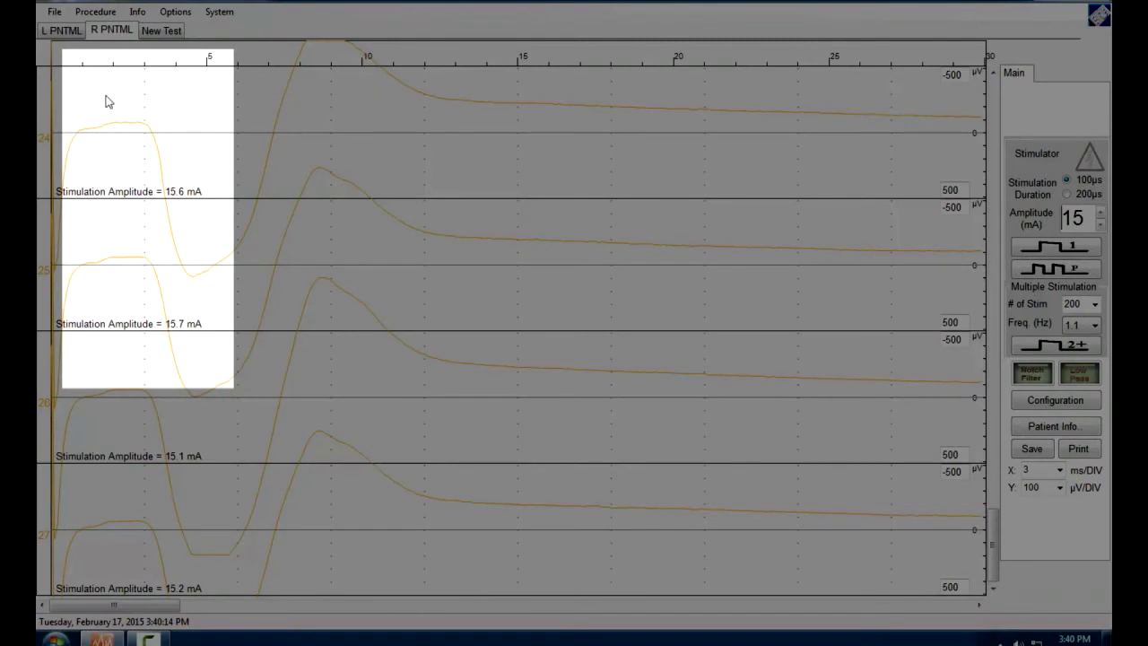
- Add an E1 event marker to right-side curve 24 and move it to the deflection onset at about 3 ms
right_click(105, 101)
left_click(153, 122)
left_click_drag(105, 153, 150, 144)
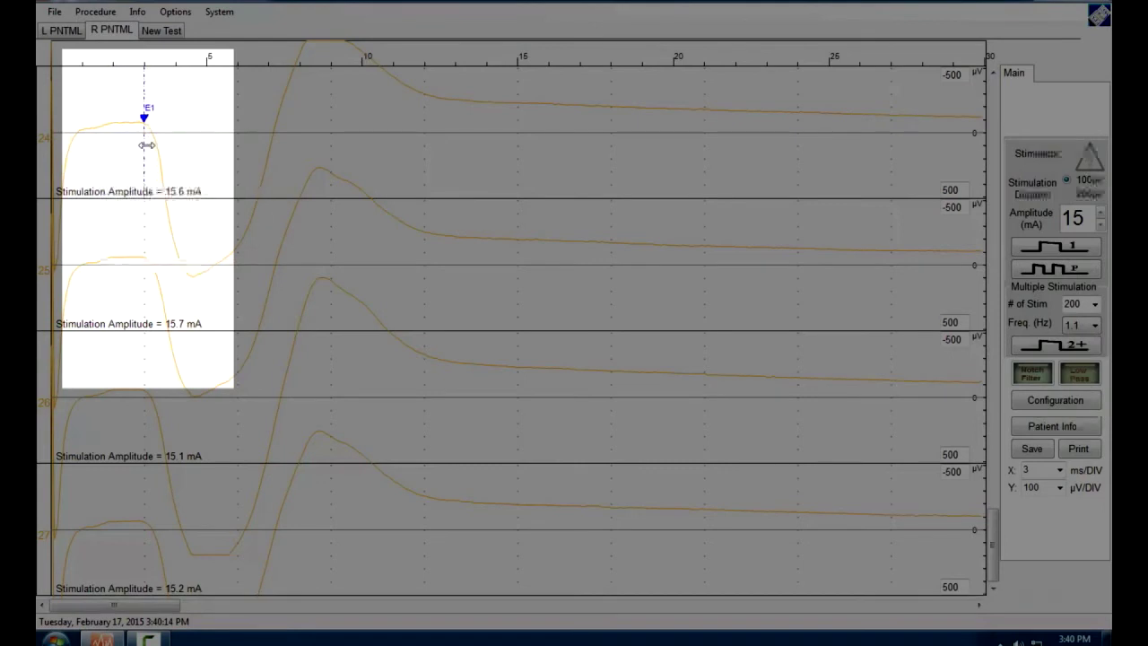
- Add an E1 event marker to right-side curve 25 and align it at about 3 ms with the marker on curve 24
right_click(109, 281)
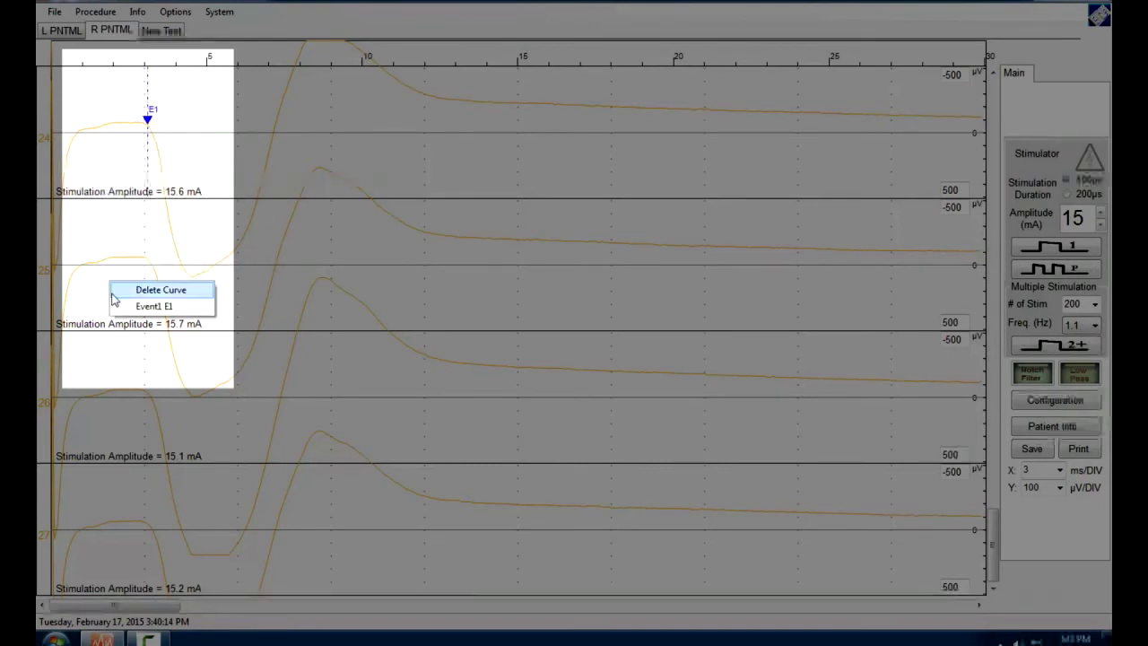
left_click(150, 308)
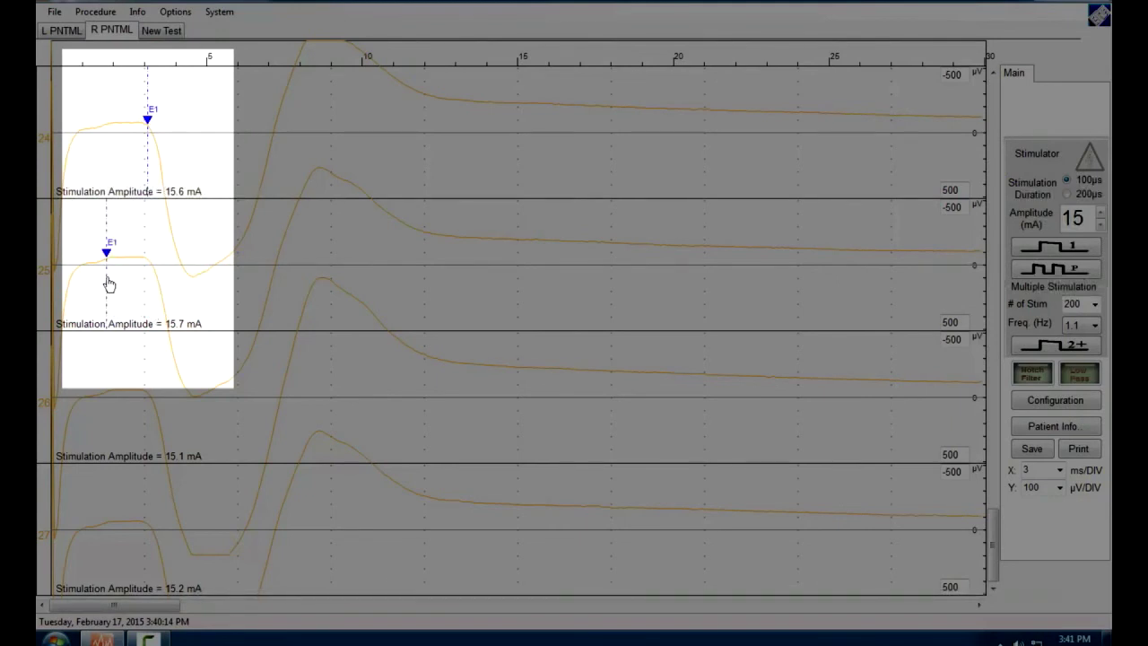
left_click_drag(107, 282, 148, 280)
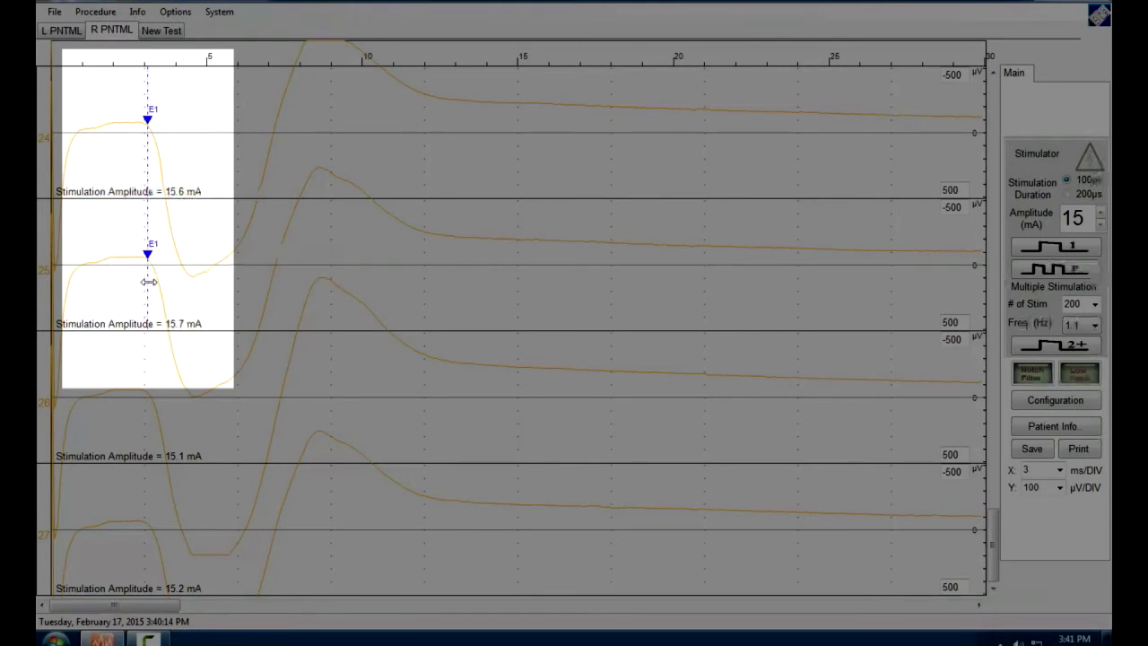